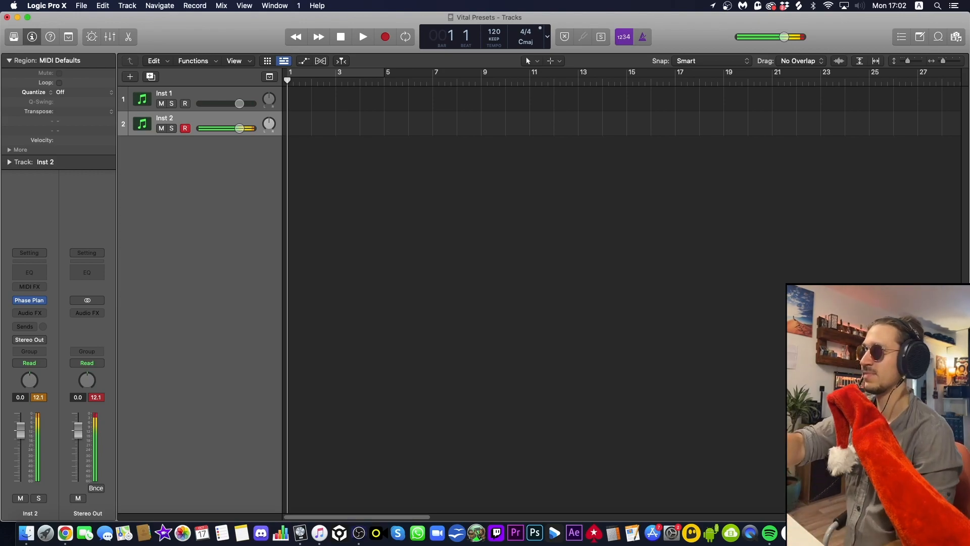
Open the Vital instrument on the Inst 1 track and move its window clear of the screen edge.
click(212, 94)
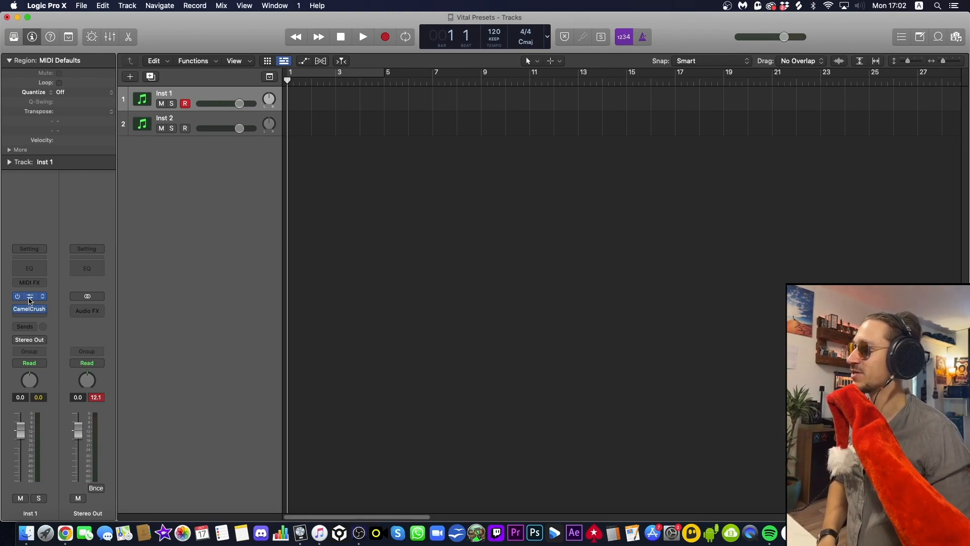
click(30, 300)
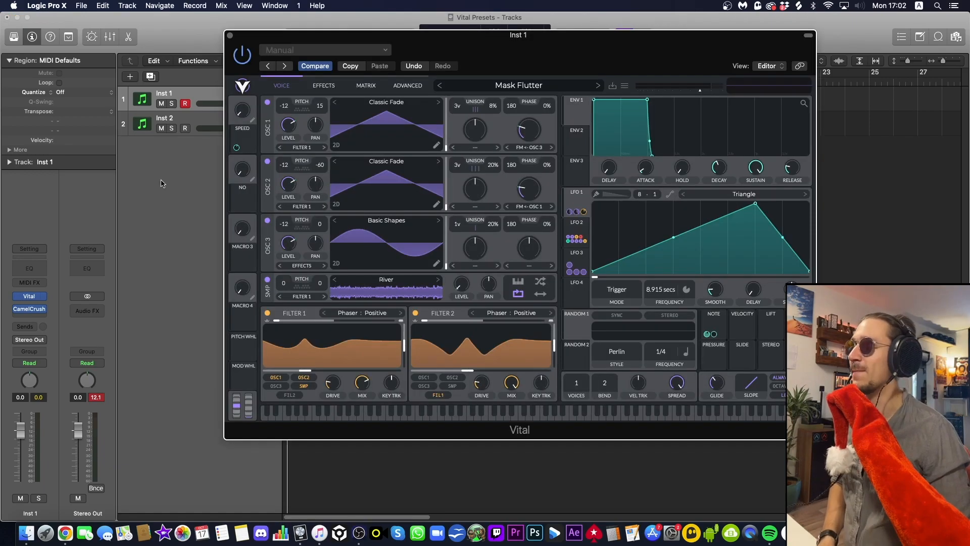
drag(537, 47, 492, 51)
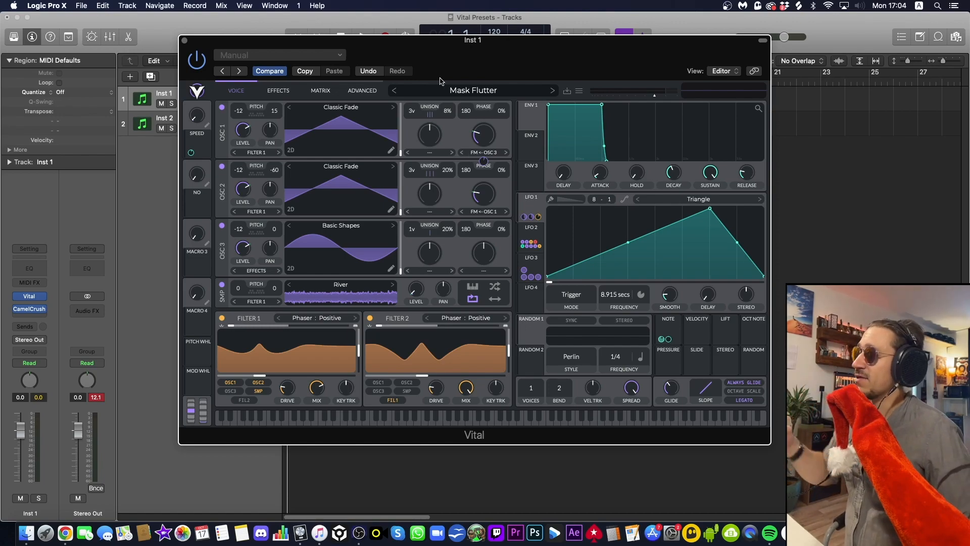
Open the Phase Plant instrument on the Inst 2 track and reposition its window to show the whole Juicy Reese preset.
key(Down)
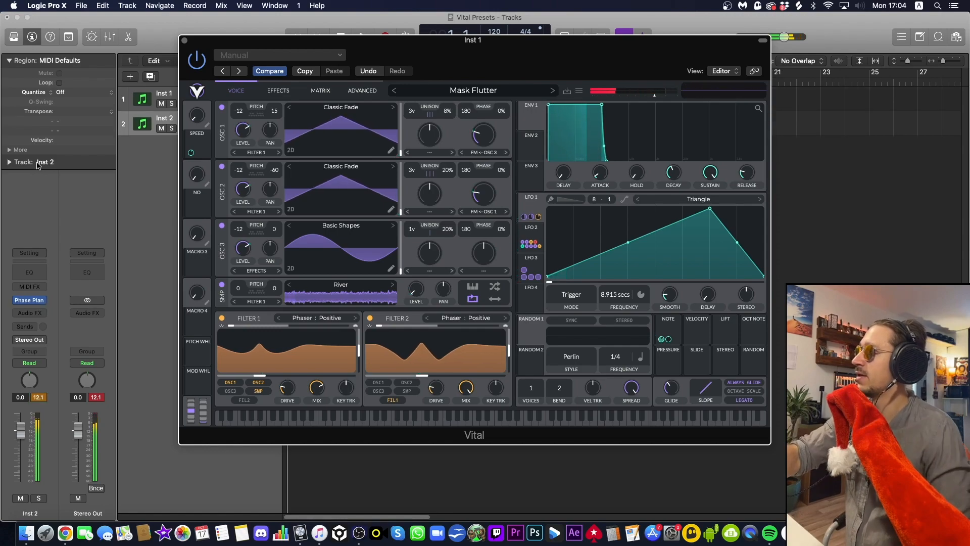
click(31, 300)
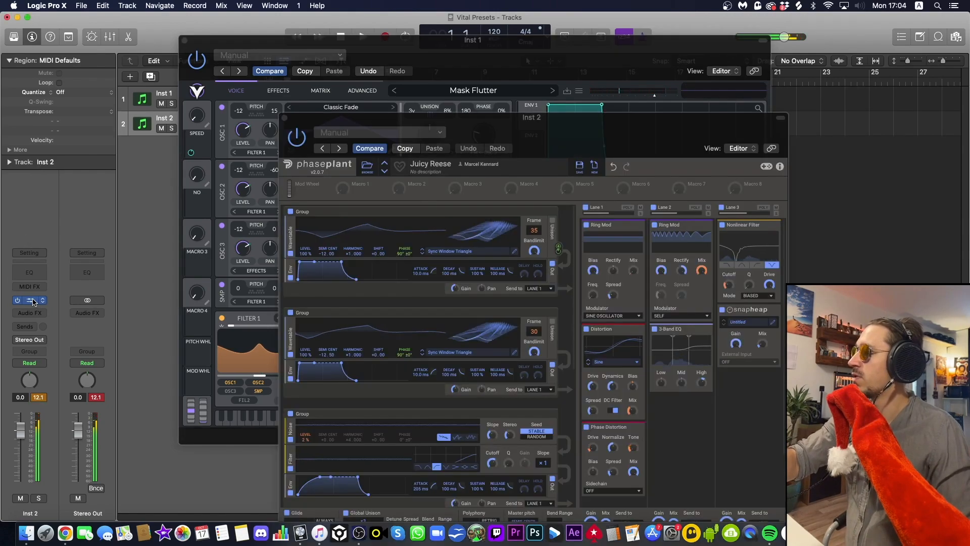
drag(567, 130, 538, 110)
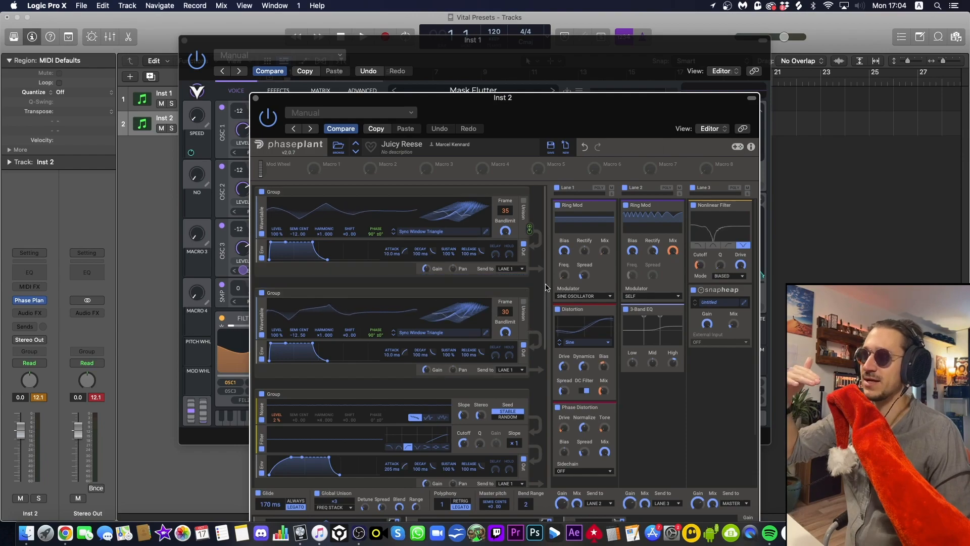
Raise the Mix of the Lane 1 Ring Mod slightly after reviewing the generator groups, and close the Phase Plant window.
scroll(541, 288, down, 5)
scroll(506, 348, down, 1)
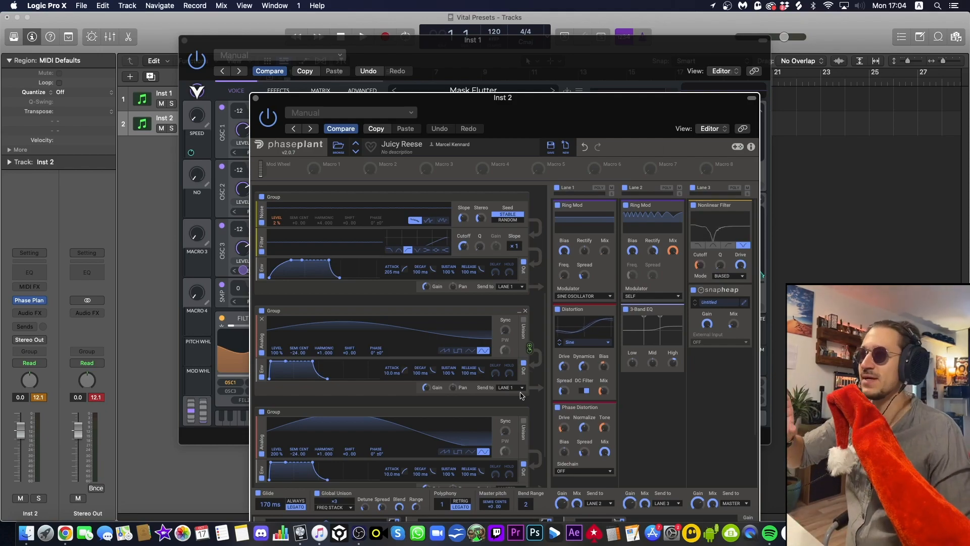
scroll(500, 364, down, 2)
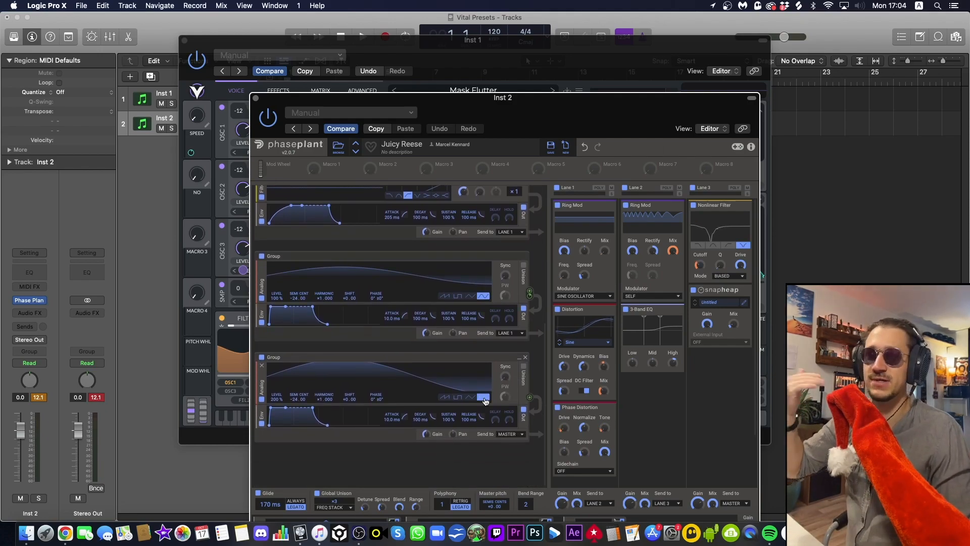
scroll(484, 400, up, 5)
scroll(484, 400, up, 1)
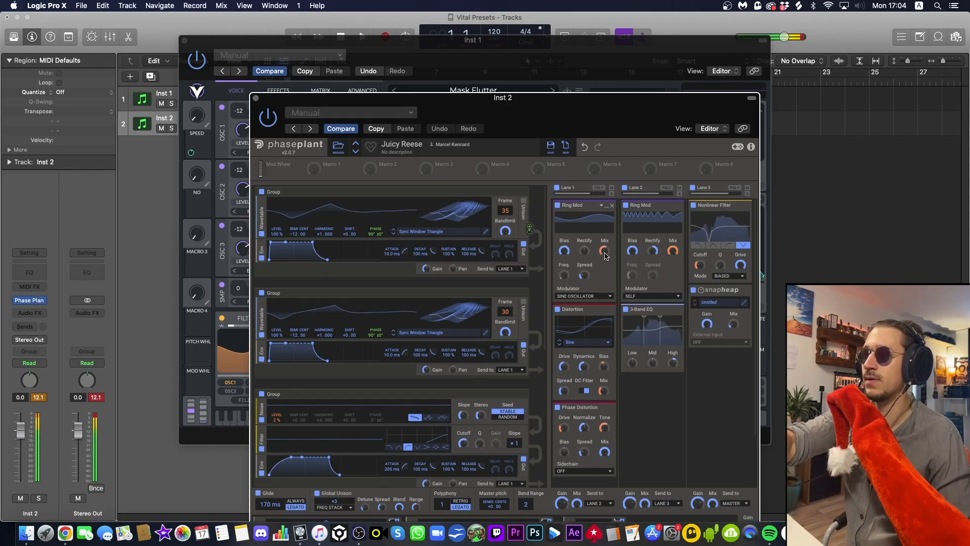
drag(604, 251, 605, 243)
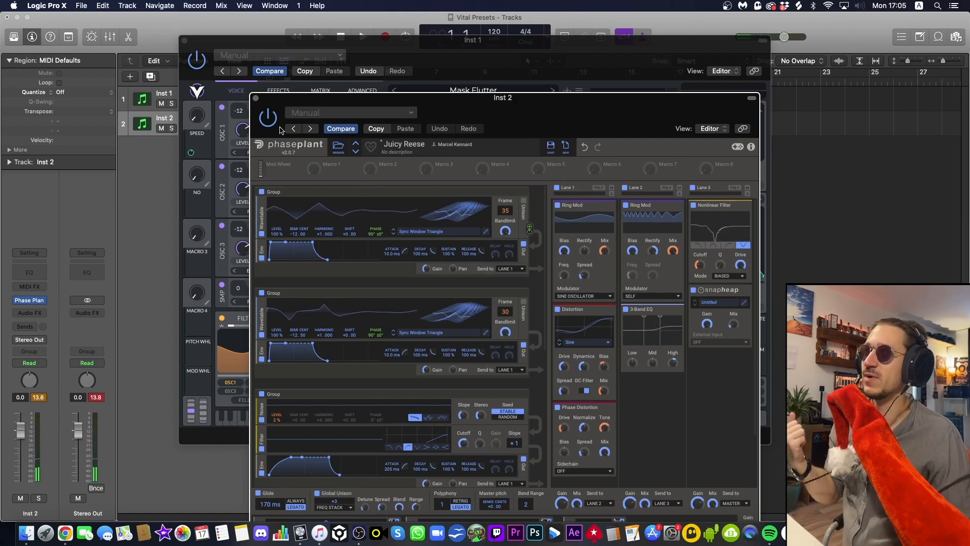
click(255, 98)
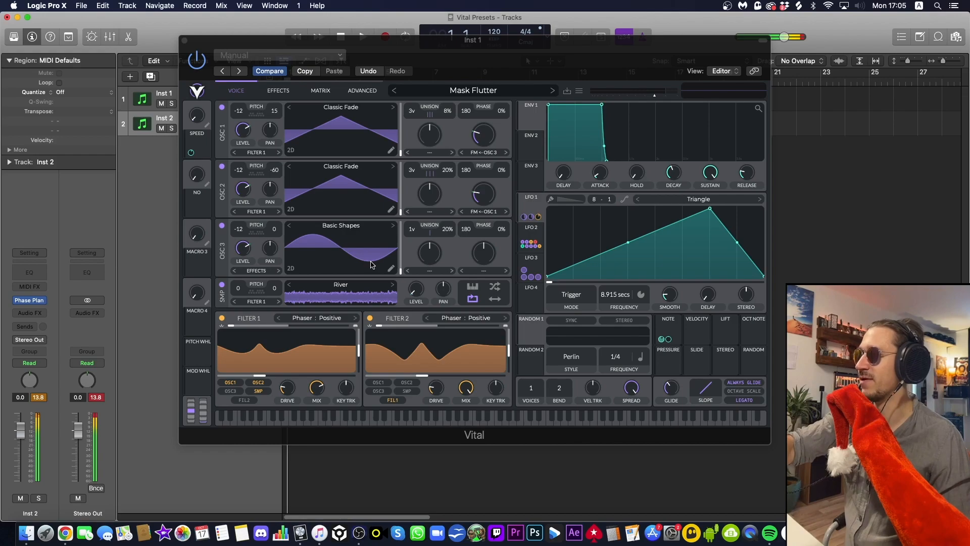
Go back to the Inst 1 track and compare the effects and voice pages of Vital's Mask Flutter preset.
key(Up)
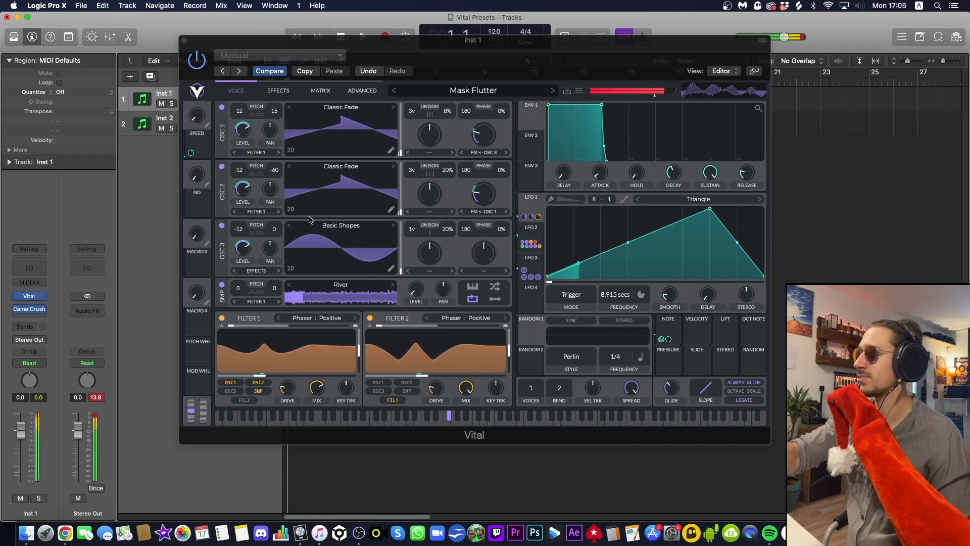
click(277, 89)
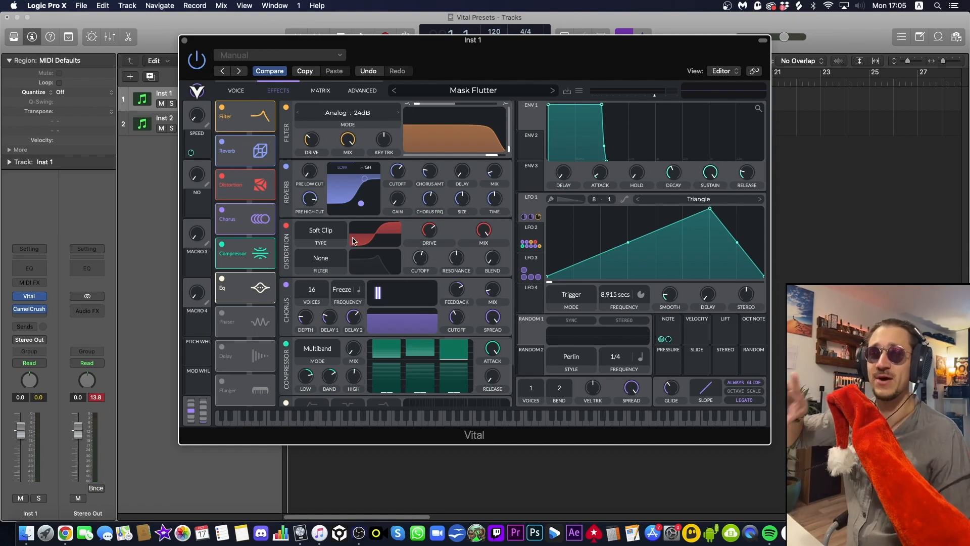
click(239, 91)
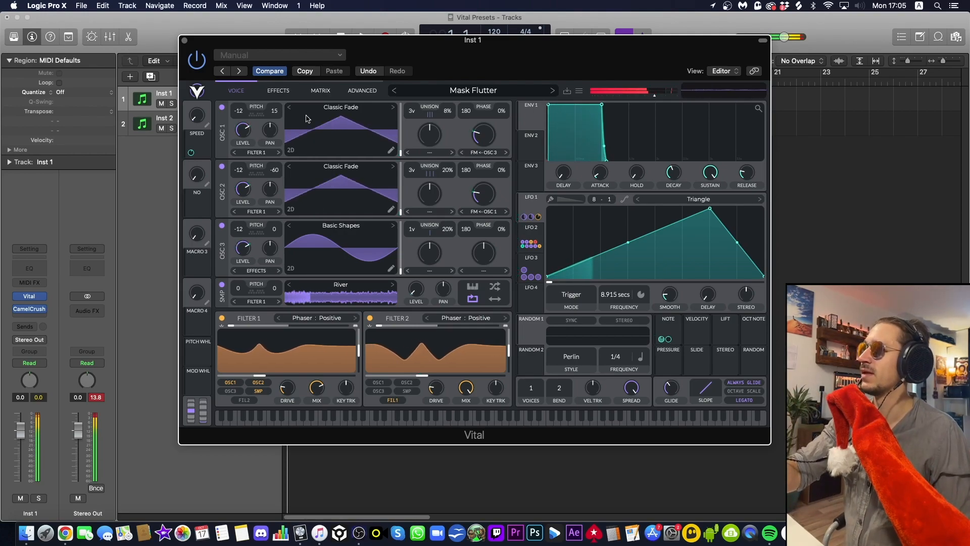
click(266, 96)
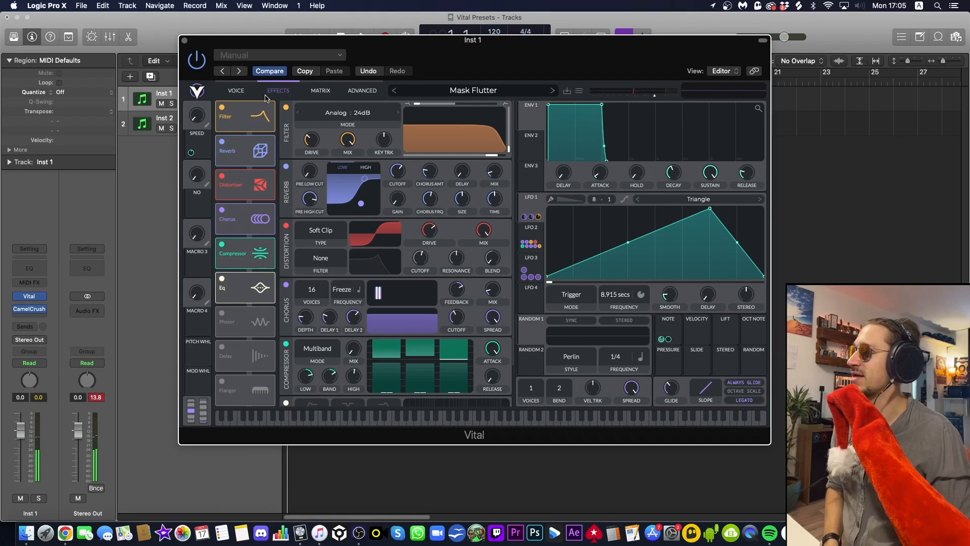
click(248, 94)
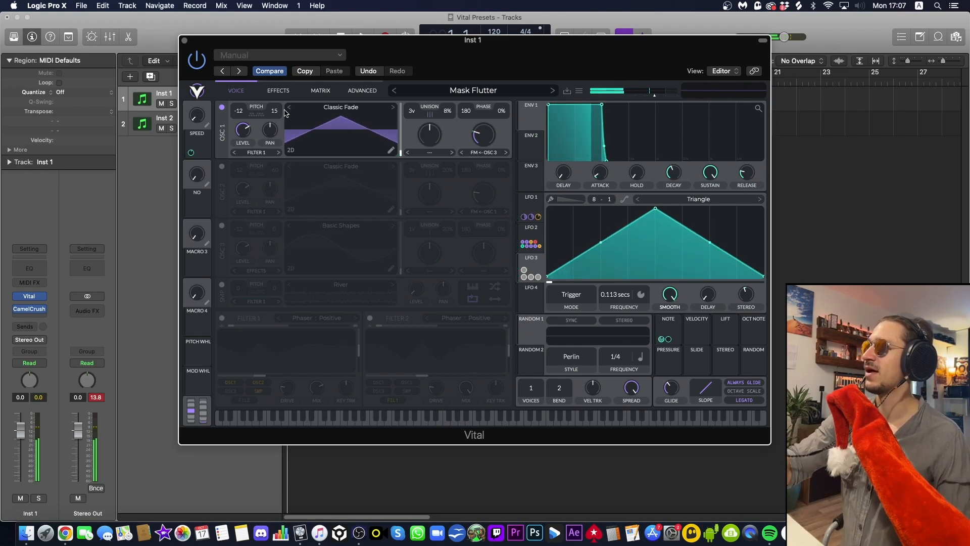
Turn on oscillators 2 and 3 alongside oscillator 1 in the Mask Flutter preset.
click(221, 167)
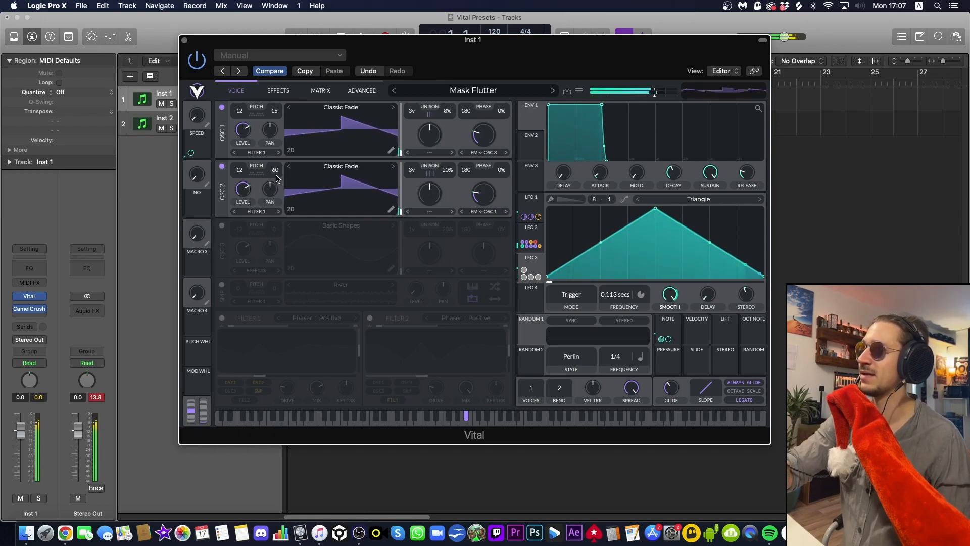
click(221, 227)
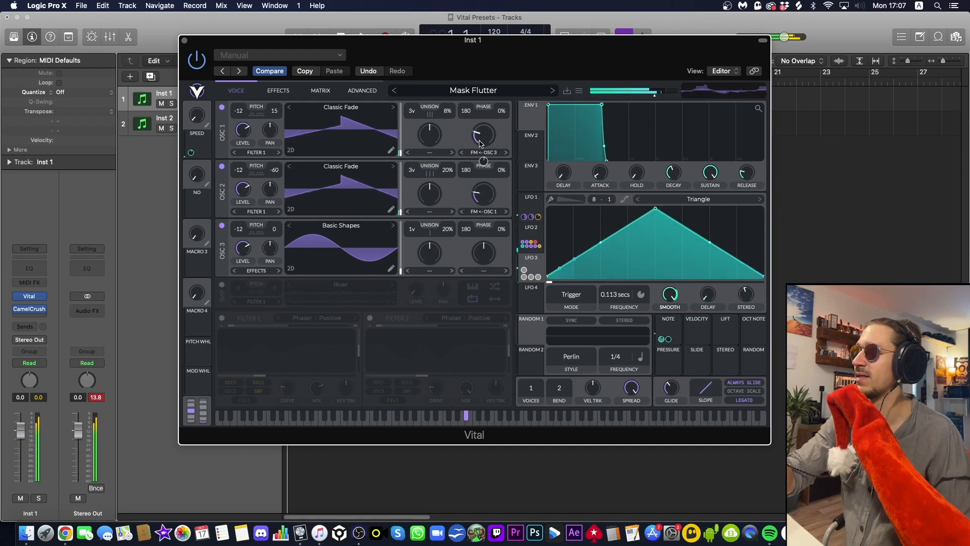
Unbypass the LFO 2 modulations on the FM amounts of oscillators 2 and 1, and display the LFO 2 shape.
mouse_move(483, 223)
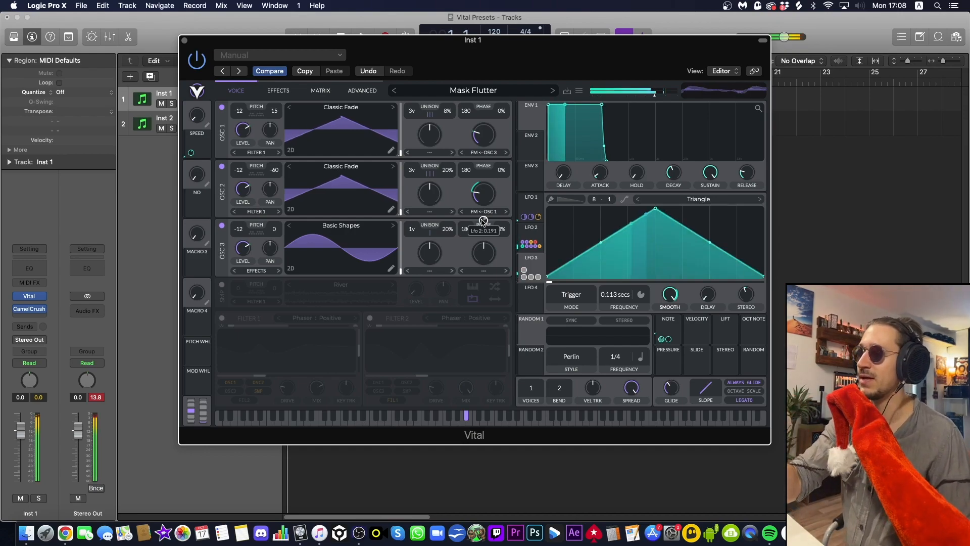
right_click(483, 221)
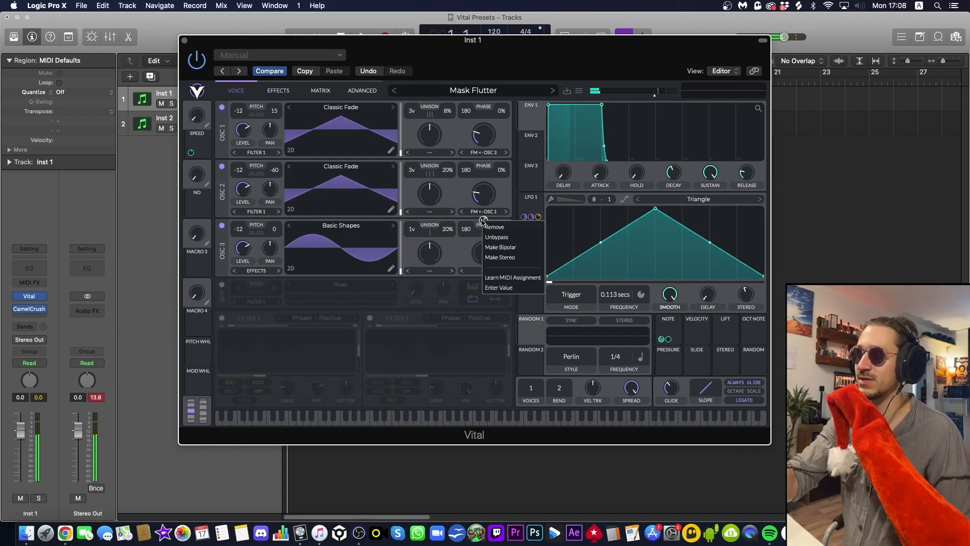
click(500, 237)
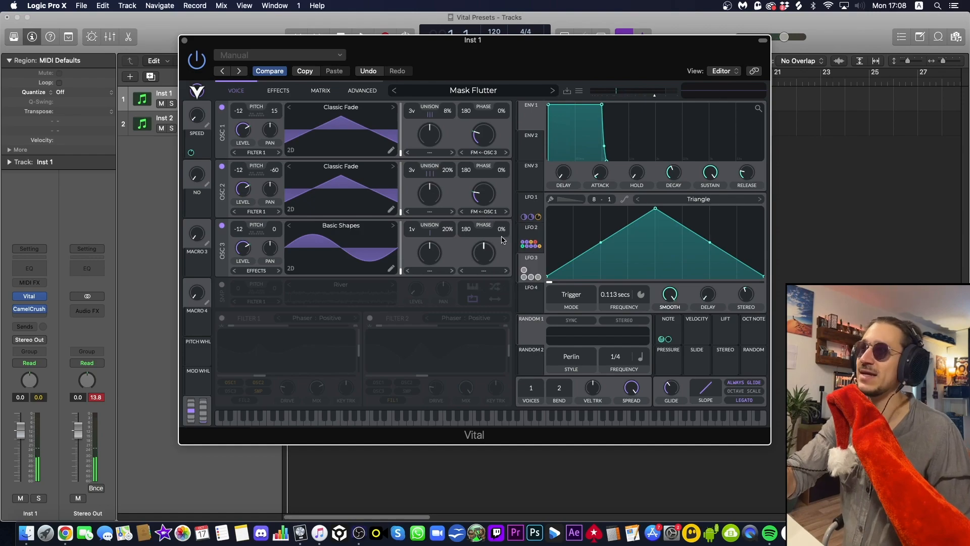
right_click(484, 161)
click(498, 175)
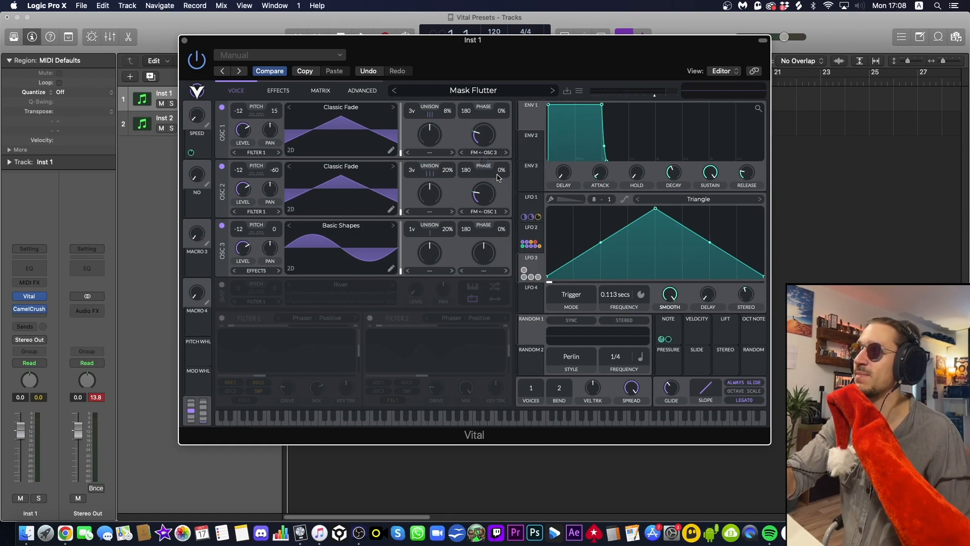
click(529, 229)
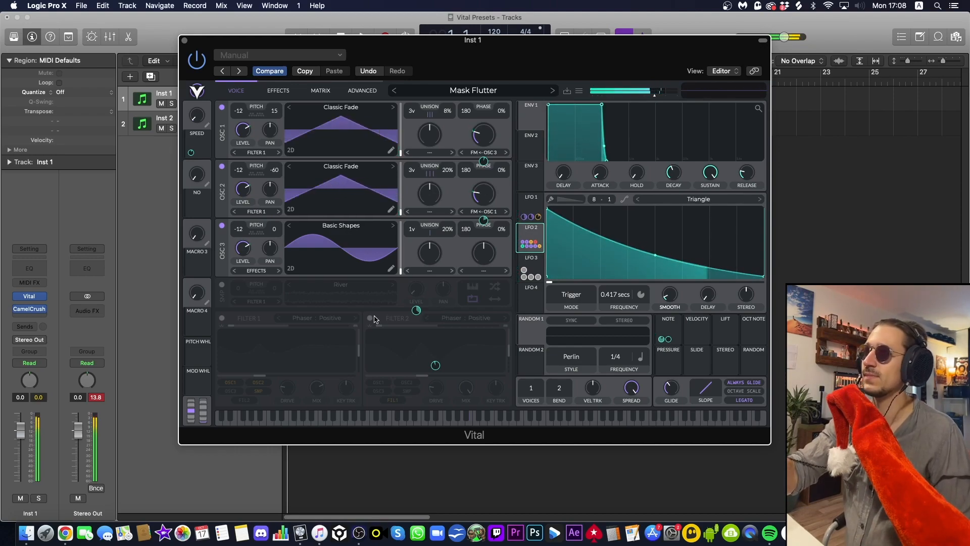
Turn on the River sampler and both phaser filters, checking LFO 1 and LFO 2 for their modulation assignments.
click(222, 284)
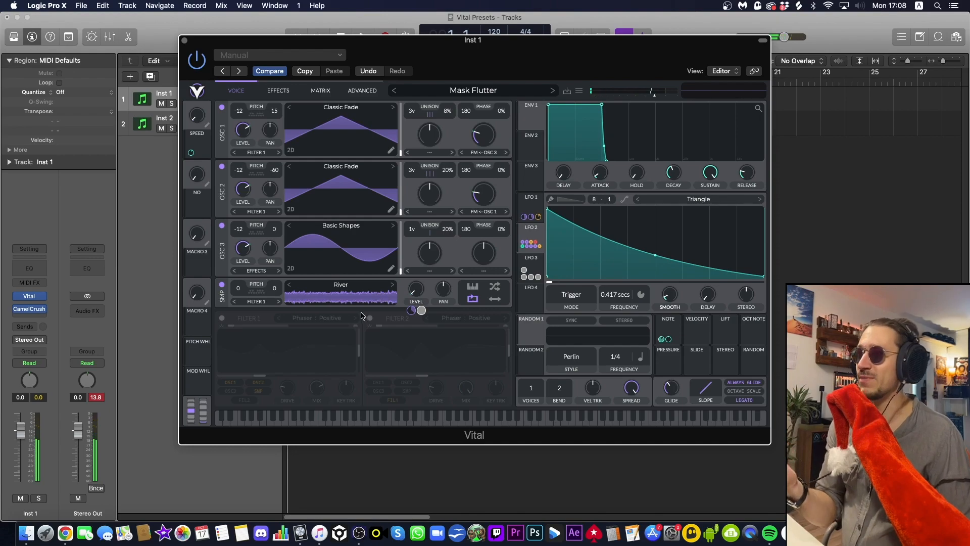
click(222, 318)
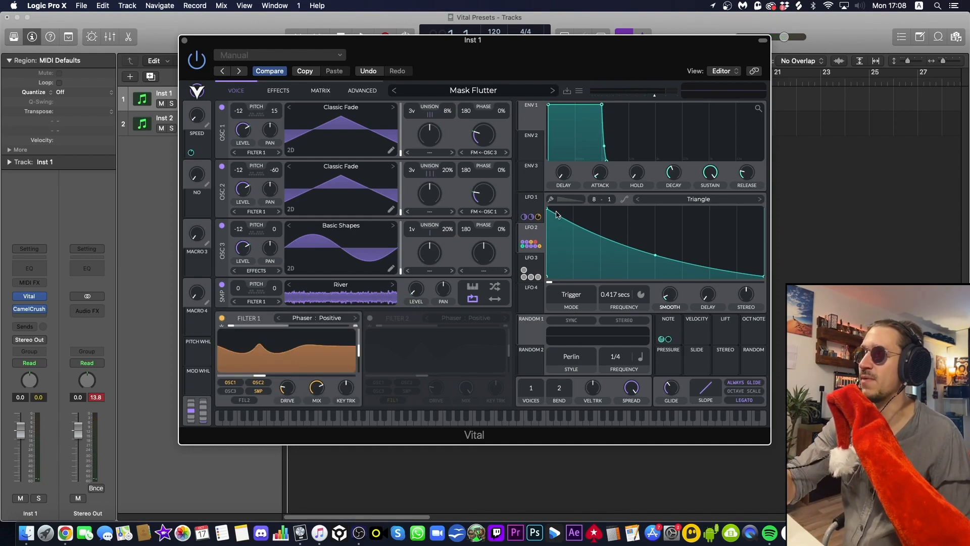
click(531, 206)
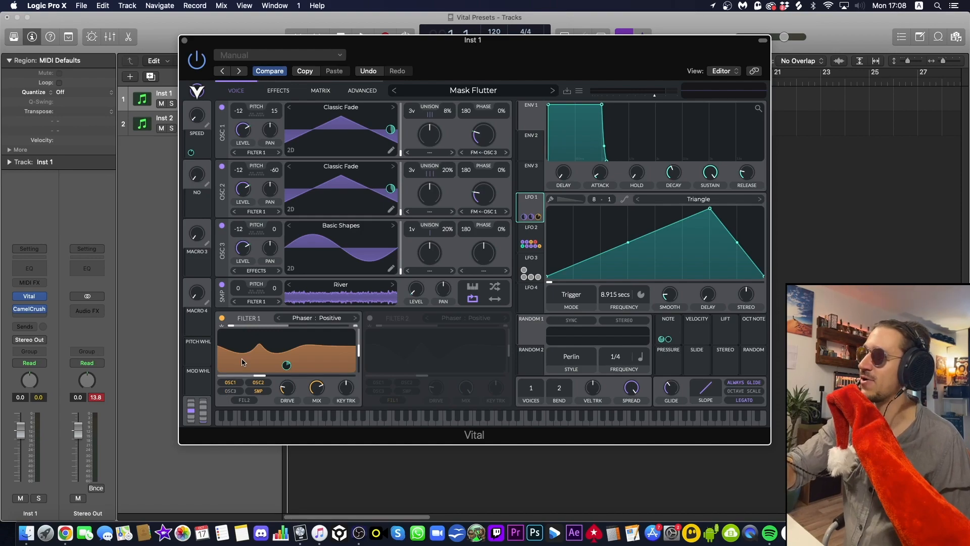
click(370, 317)
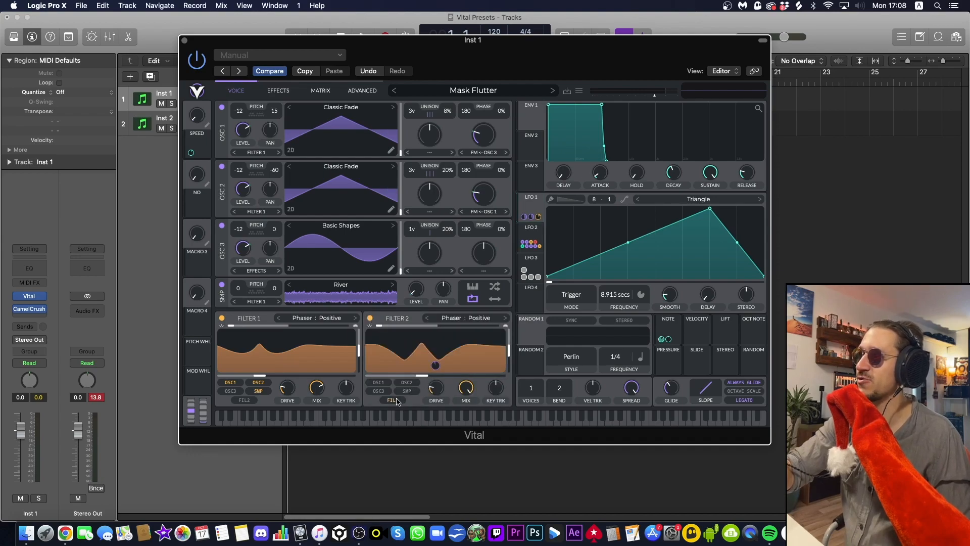
mouse_move(435, 370)
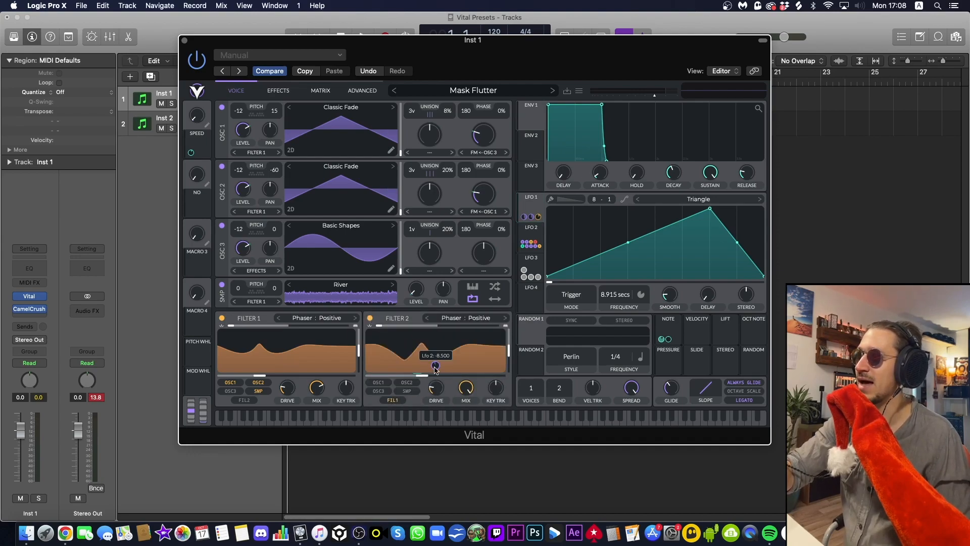
click(532, 238)
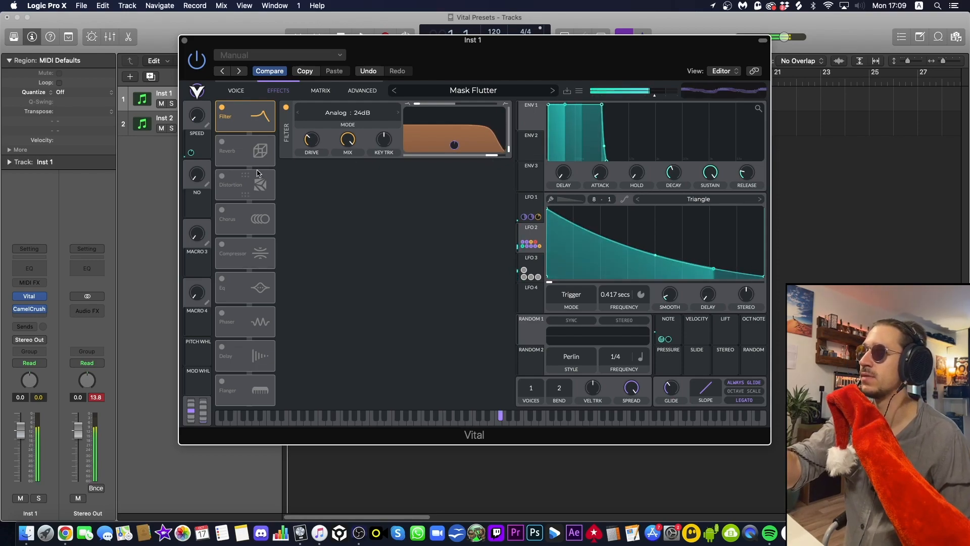
Enable the Reverb, Distortion and Chorus effects one after another, comparing the sound with the Inst 2 track.
click(222, 142)
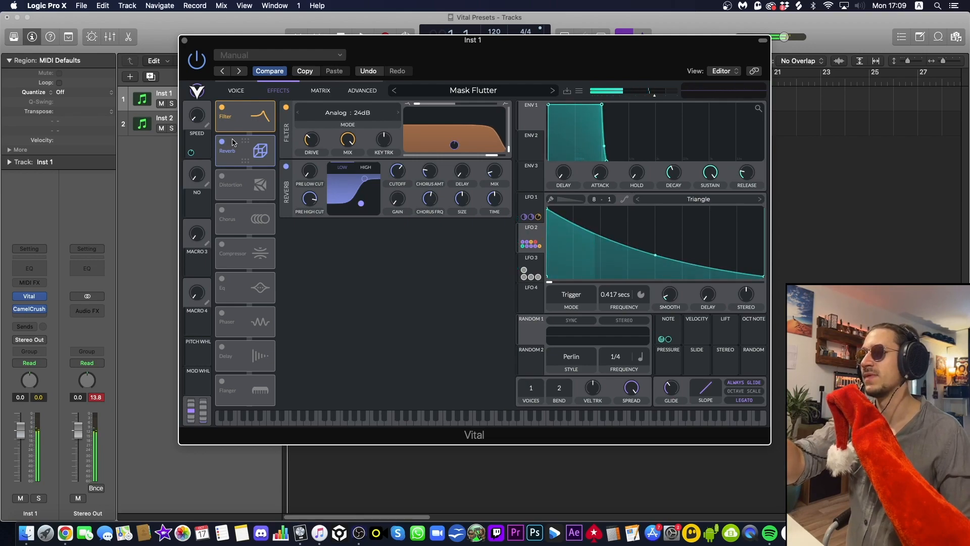
key(Down)
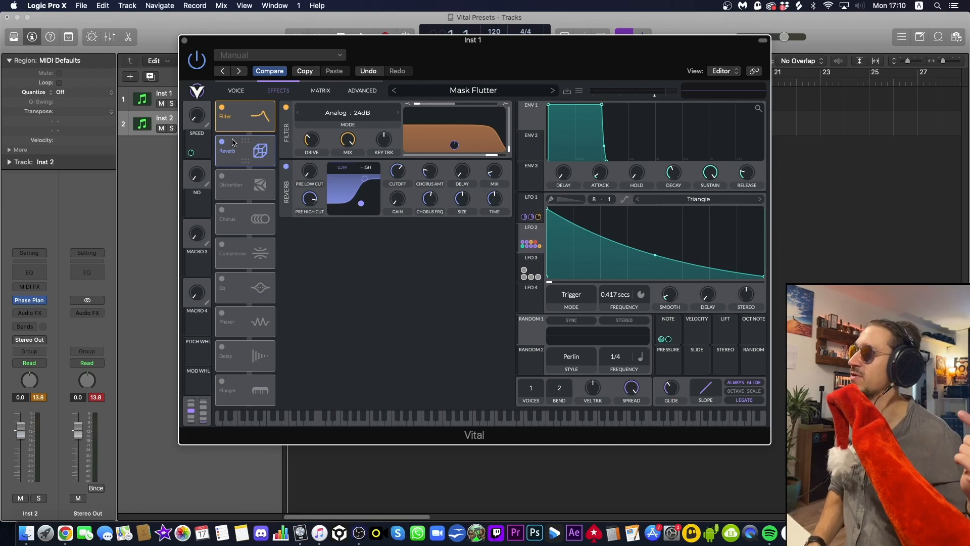
key(Up)
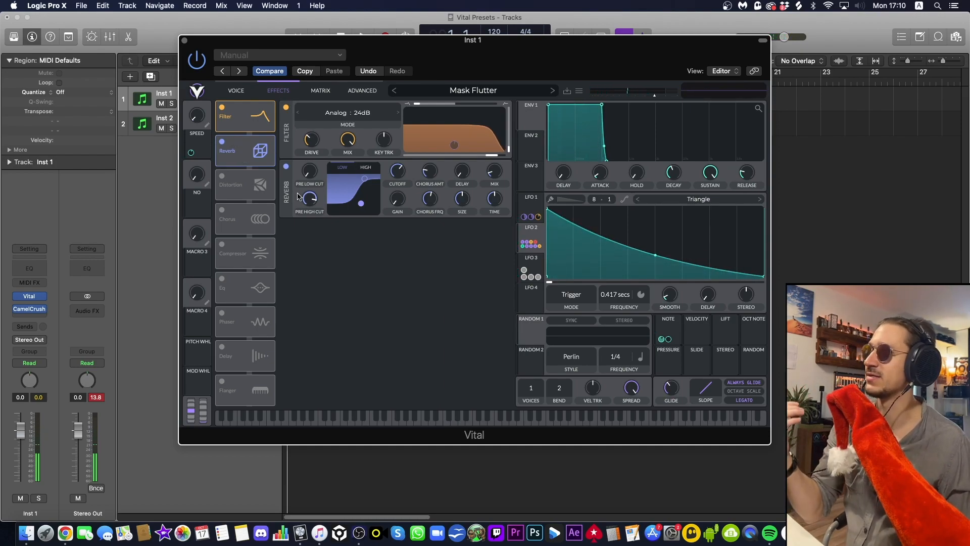
click(221, 176)
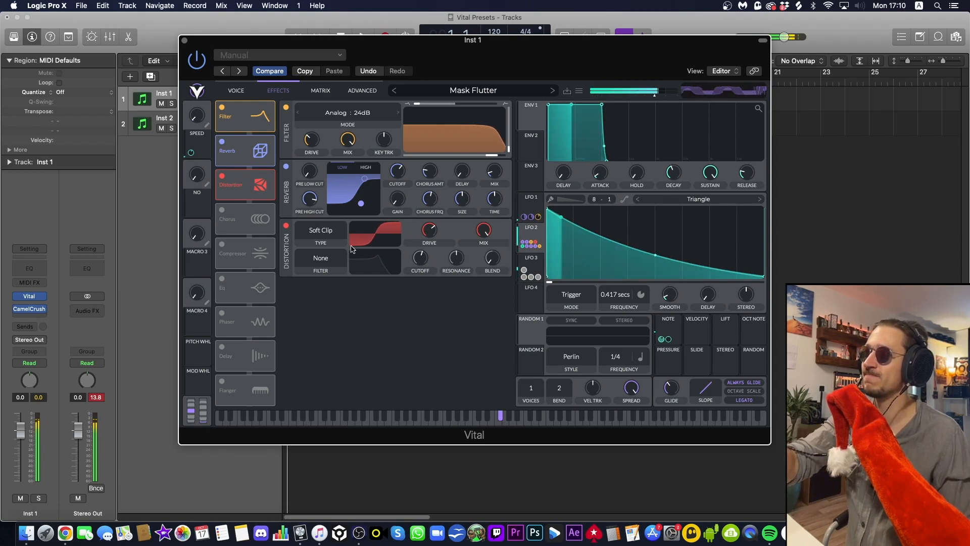
mouse_move(429, 254)
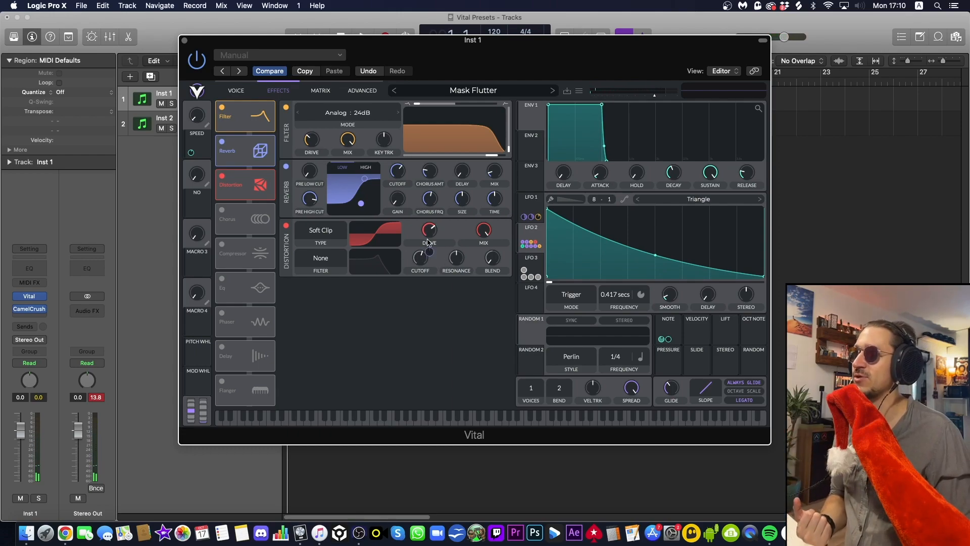
click(221, 211)
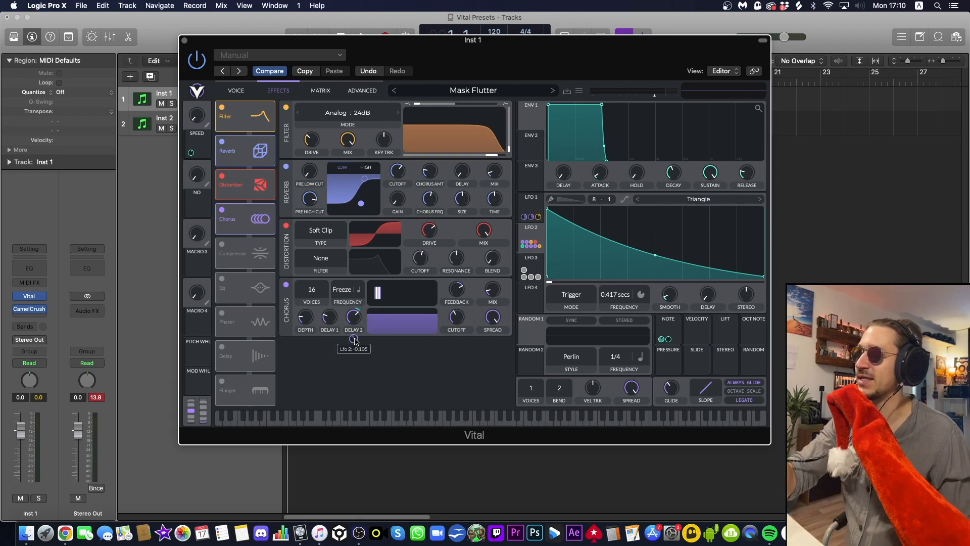
Check the Chorus effect's modulated knobs, and turn on the Compressor and EQ effects in the Mask Flutter preset.
drag(330, 341, 331, 342)
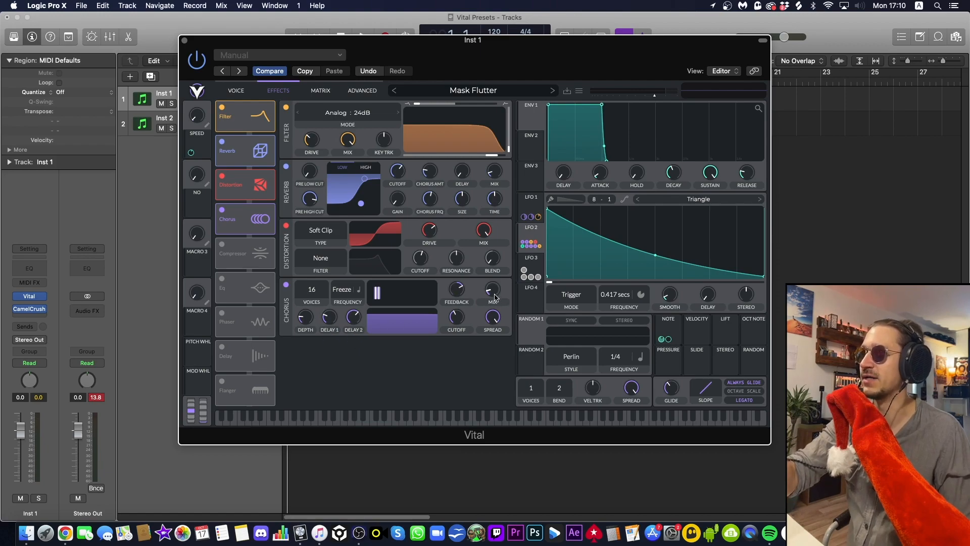
drag(500, 274, 466, 288)
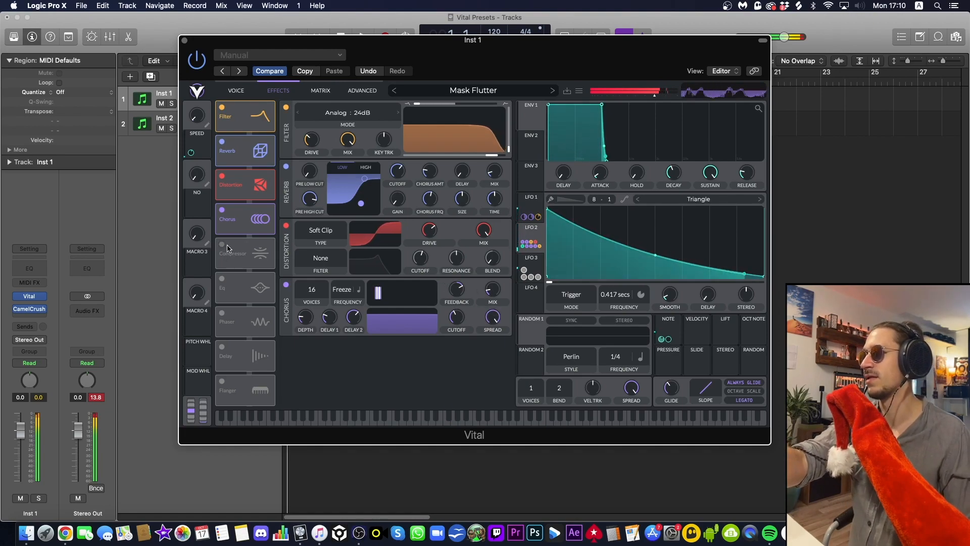
click(250, 251)
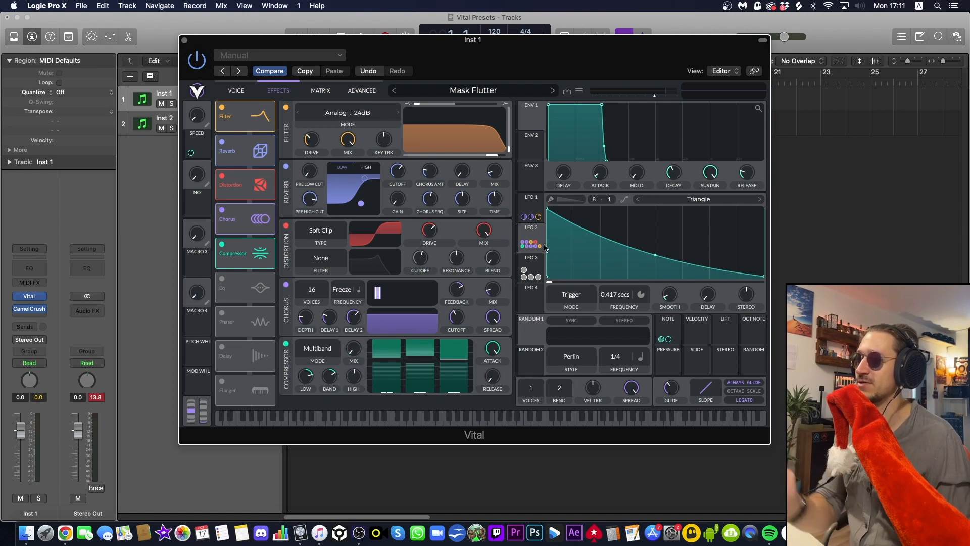
mouse_move(353, 350)
mouse_down()
mouse_move(360, 256)
mouse_move(347, 358)
mouse_up()
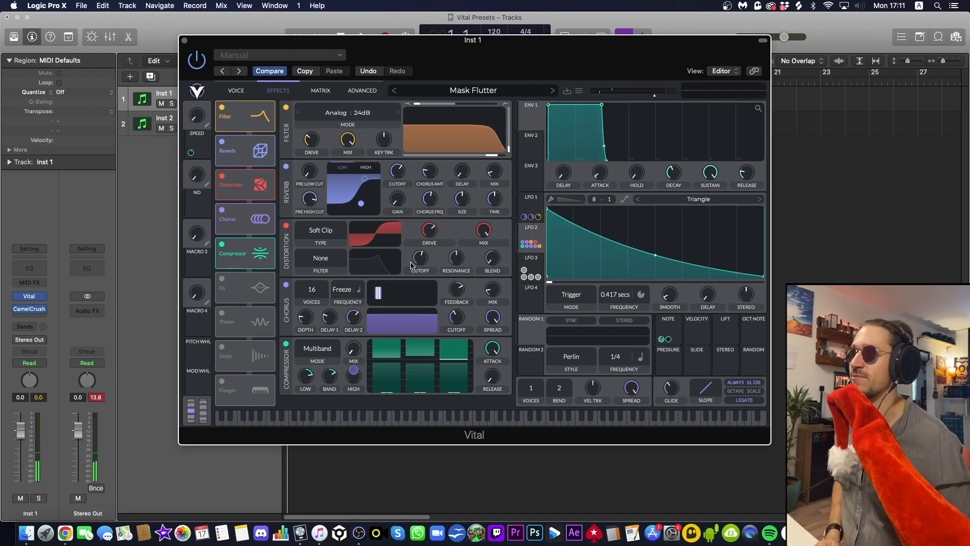
click(222, 280)
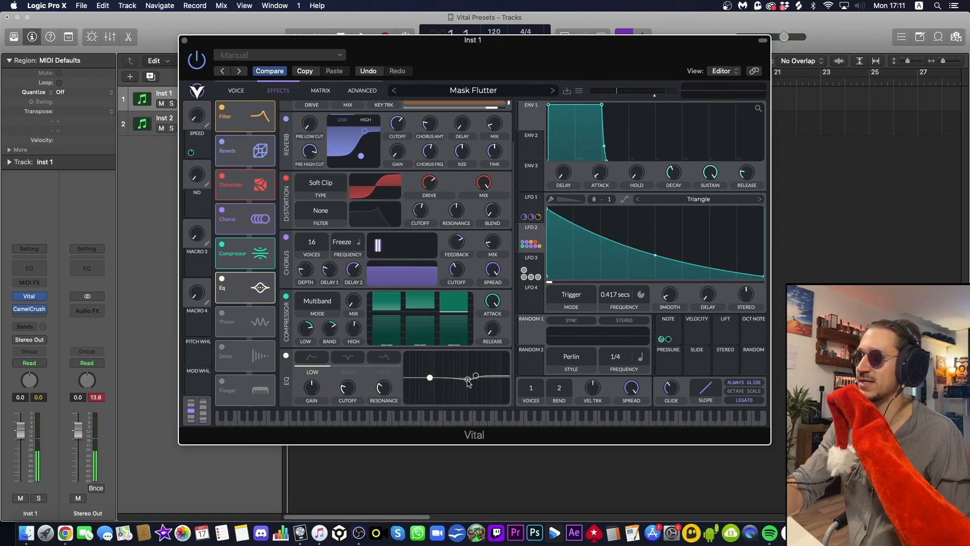
Display the LFO 3 shape and briefly switch to the Inst 2 track and back to Inst 1 for comparison.
click(531, 271)
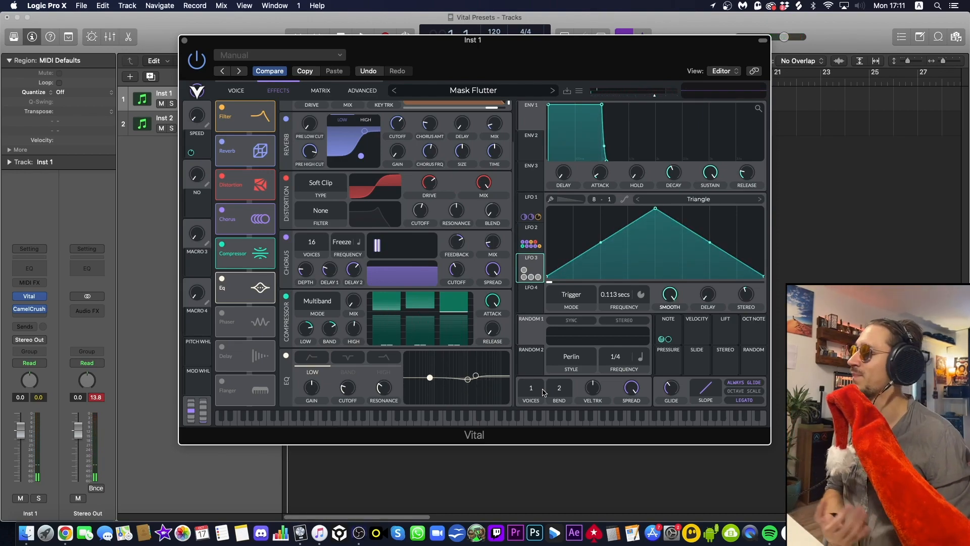
key(Down)
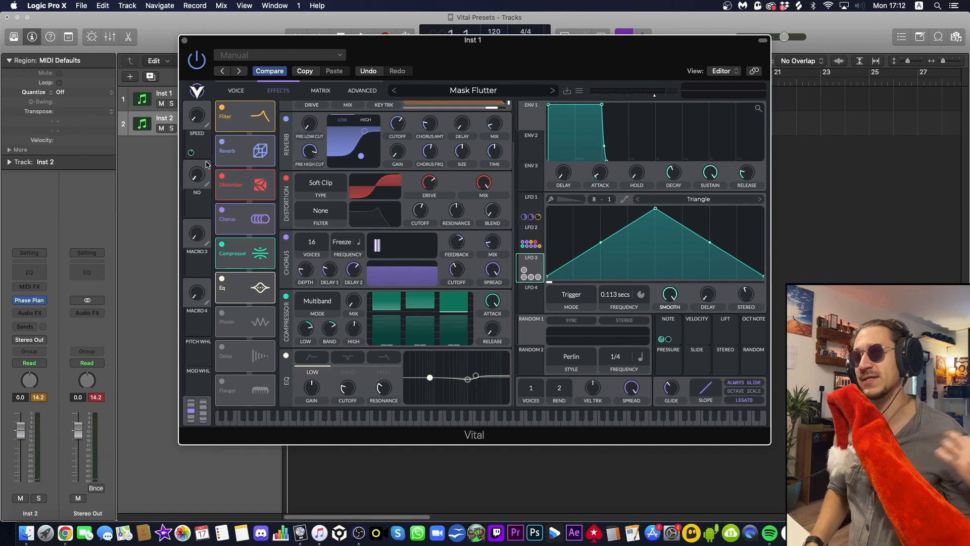
key(Up)
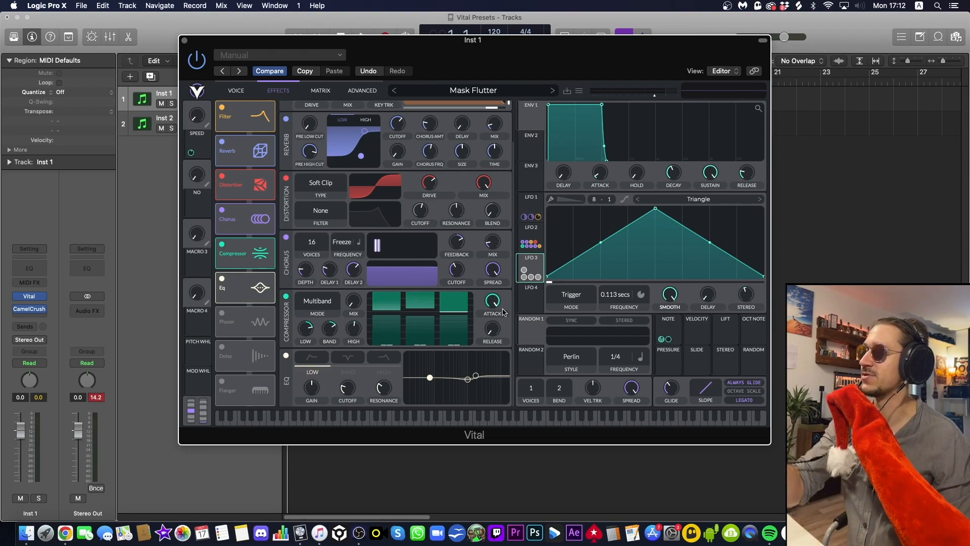
Unbypass all four modulation assignments of LFO 3.
right_click(524, 270)
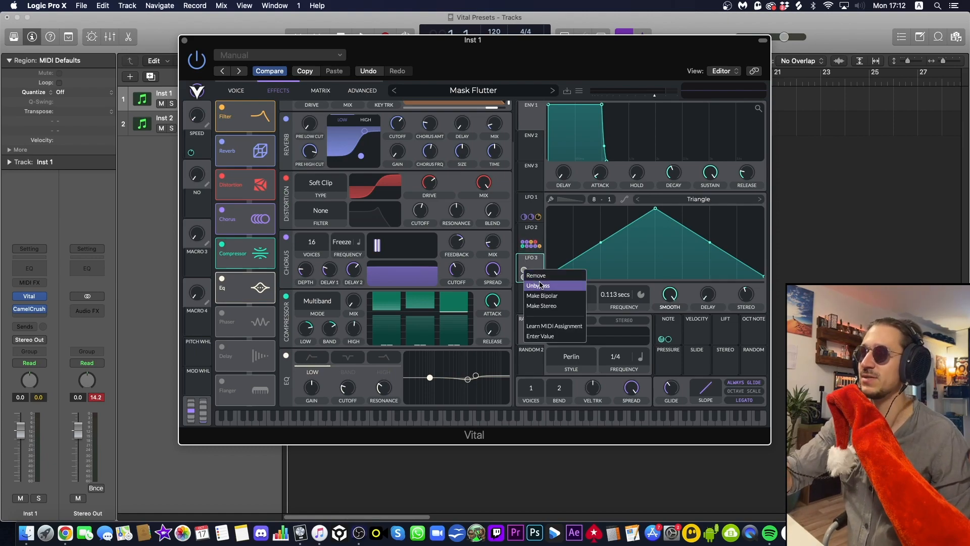
click(540, 287)
right_click(525, 277)
click(543, 293)
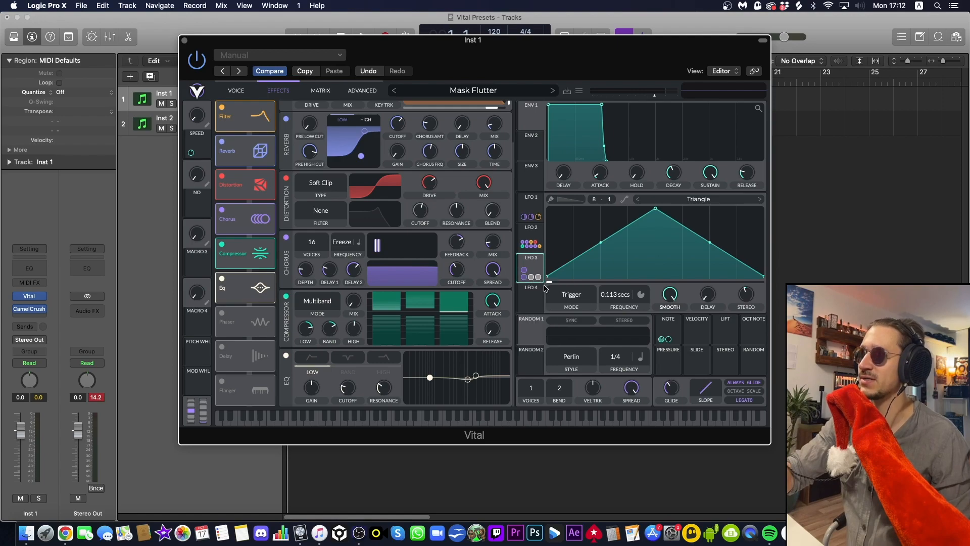
right_click(532, 277)
click(543, 292)
right_click(538, 277)
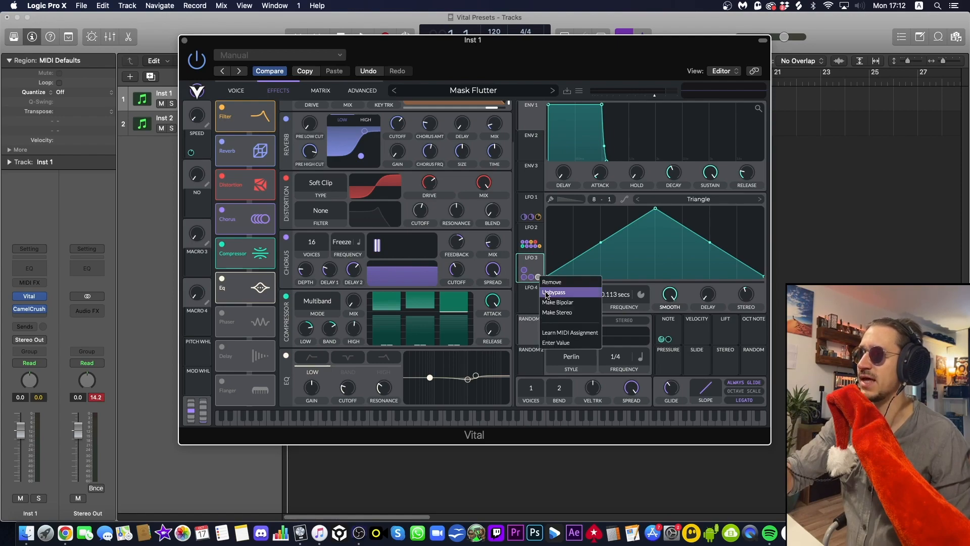
click(548, 292)
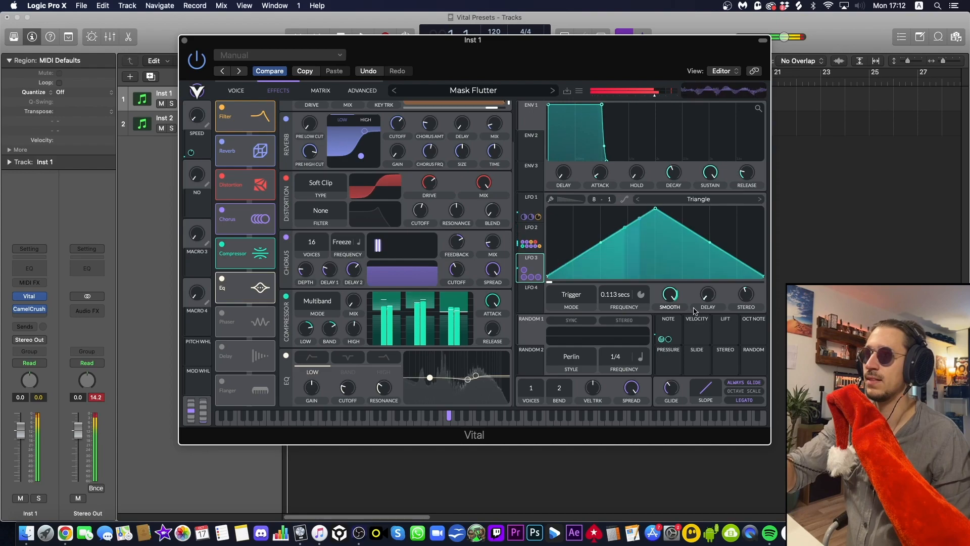
Inspect the Note modulation targets on LFO 3 and compare them with the Note modulator of Juicy Reese in Phase Plant on Inst 2.
drag(663, 358, 663, 337)
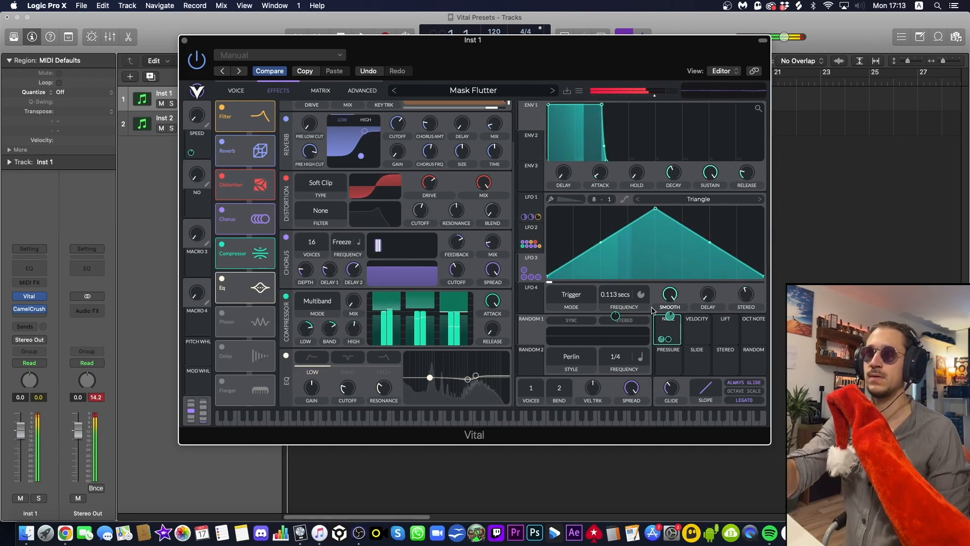
mouse_move(662, 340)
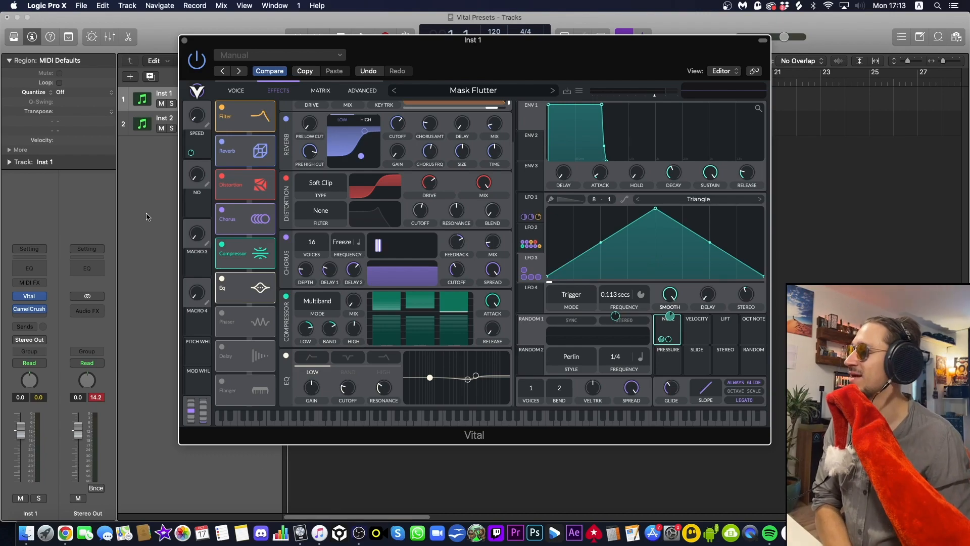
key(Down)
click(31, 300)
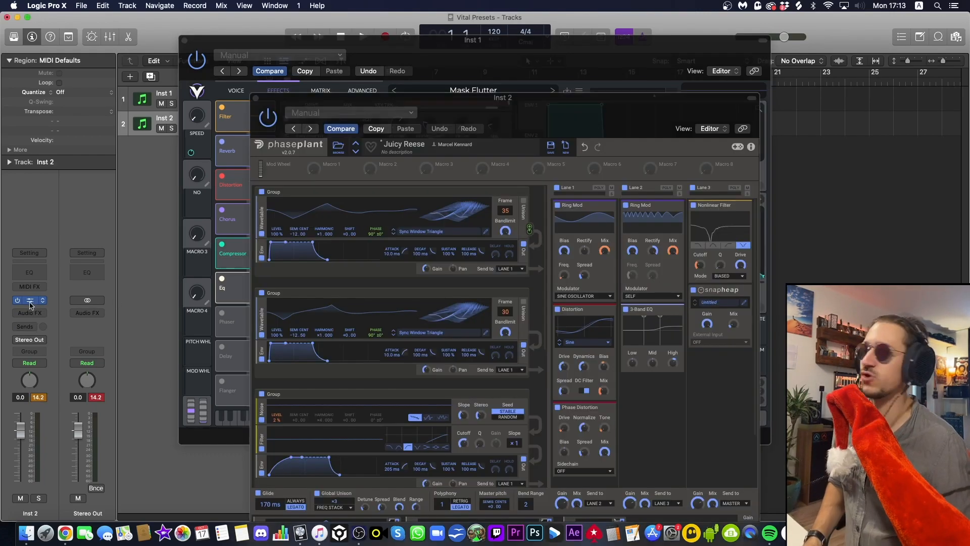
drag(482, 109, 385, 29)
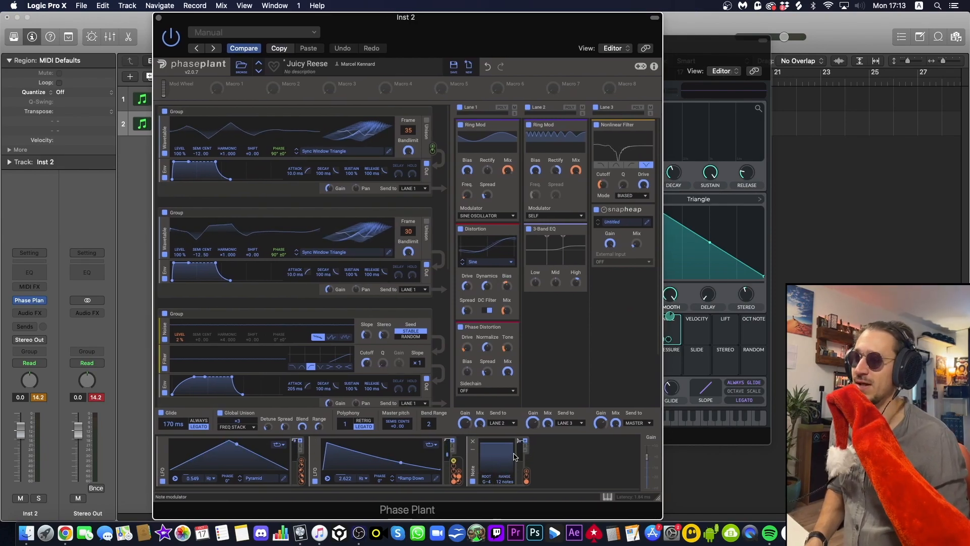
mouse_move(503, 482)
mouse_down()
mouse_move(503, 468)
mouse_move(503, 482)
mouse_up()
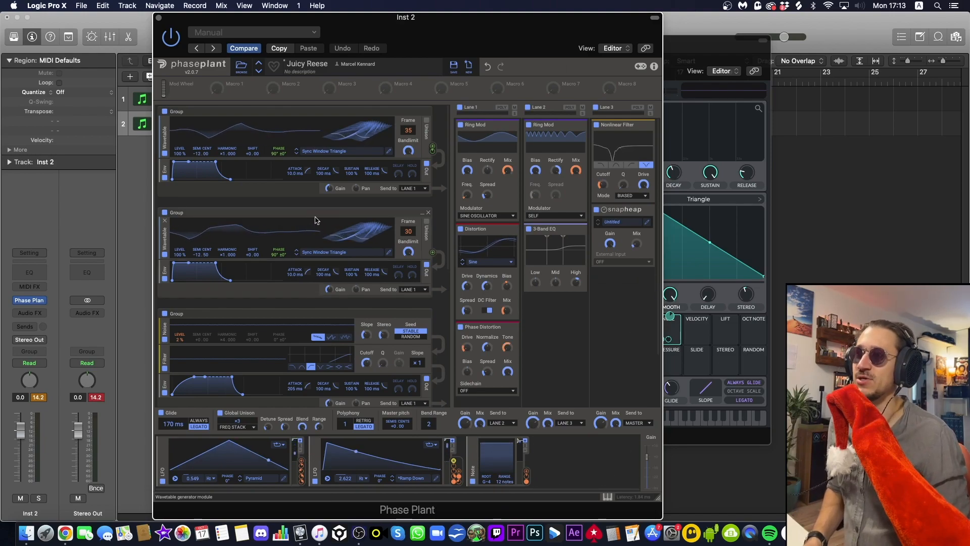
Close the Phase Plant window, reposition the Vital window and reselect the Inst 1 track.
click(159, 18)
drag(440, 39, 380, 31)
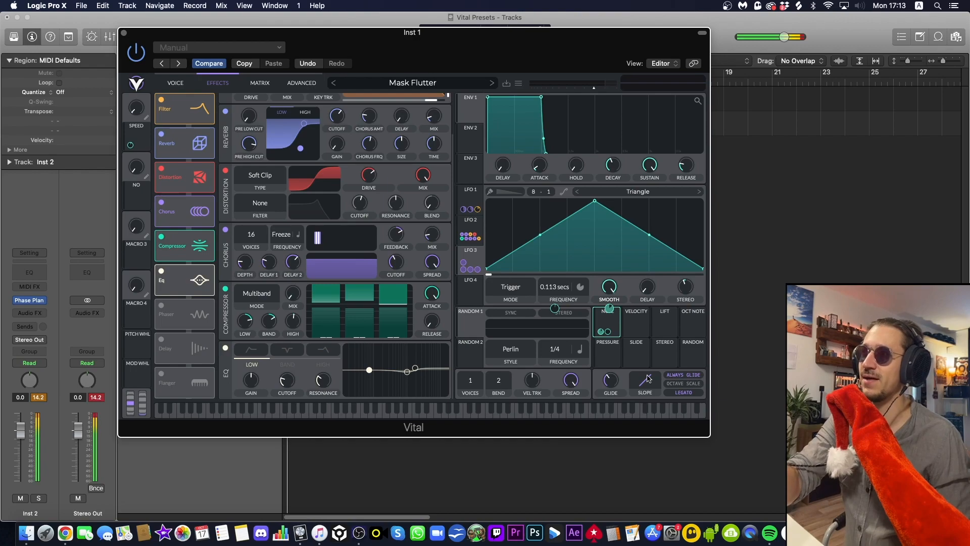
key(Up)
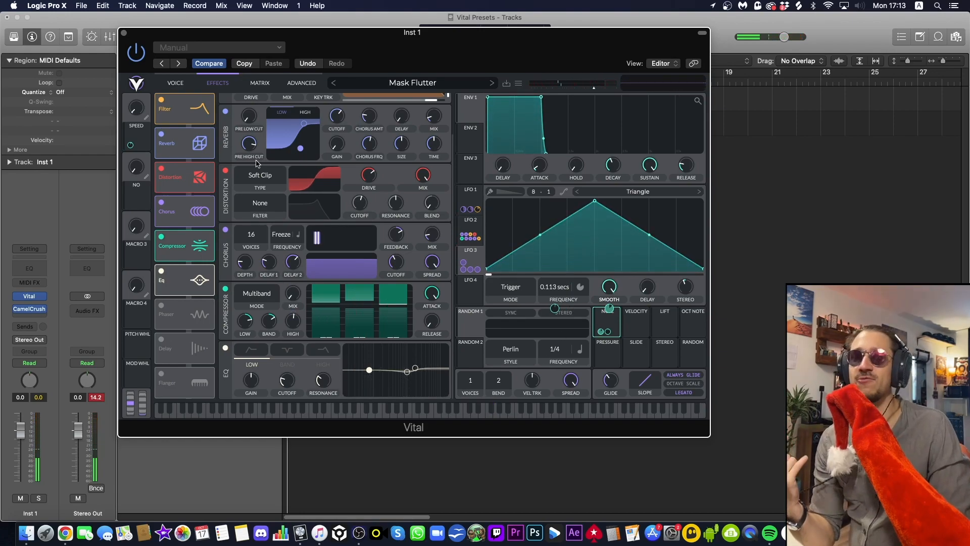
Review Mask Flutter's oscillators and filters and its full effects chain, ending on the oscillator page.
click(175, 83)
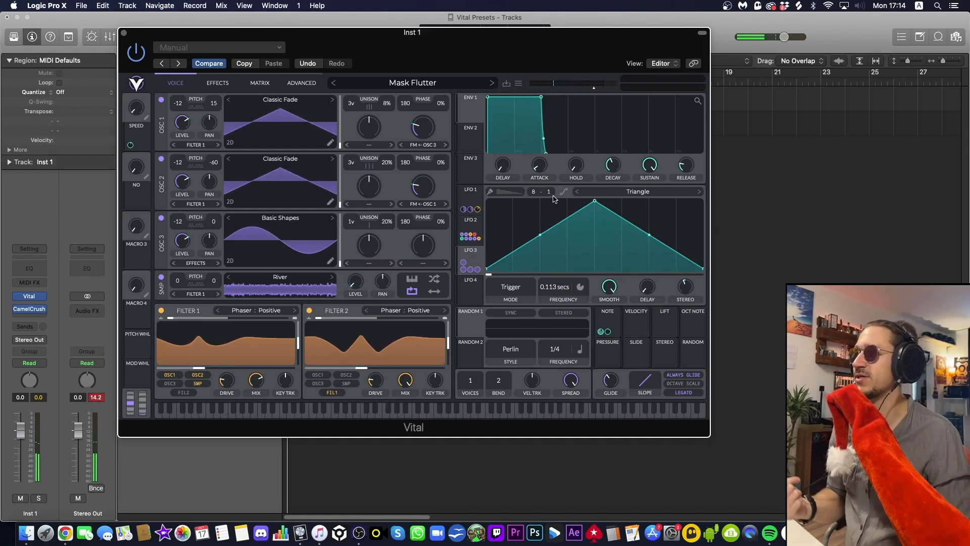
click(206, 83)
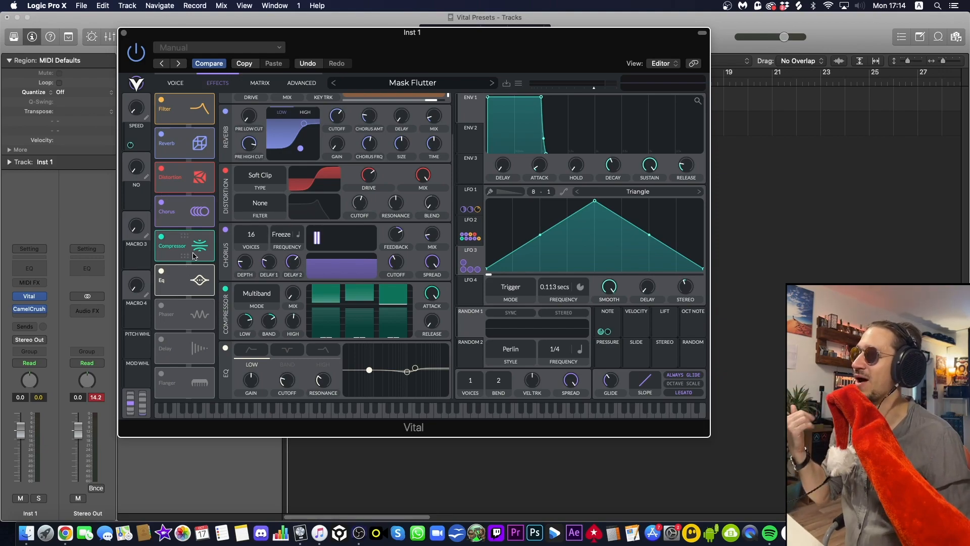
scroll(244, 307, up, 3)
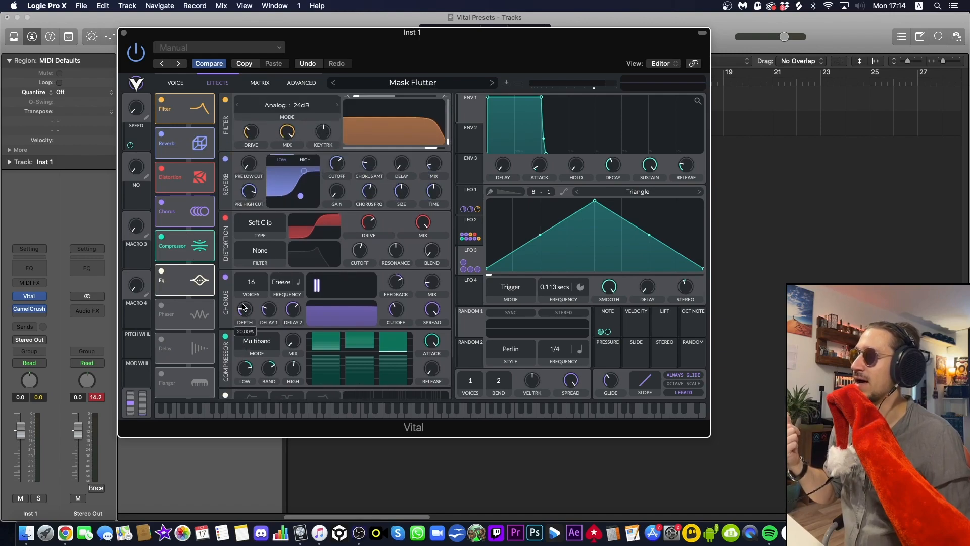
scroll(244, 306, down, 3)
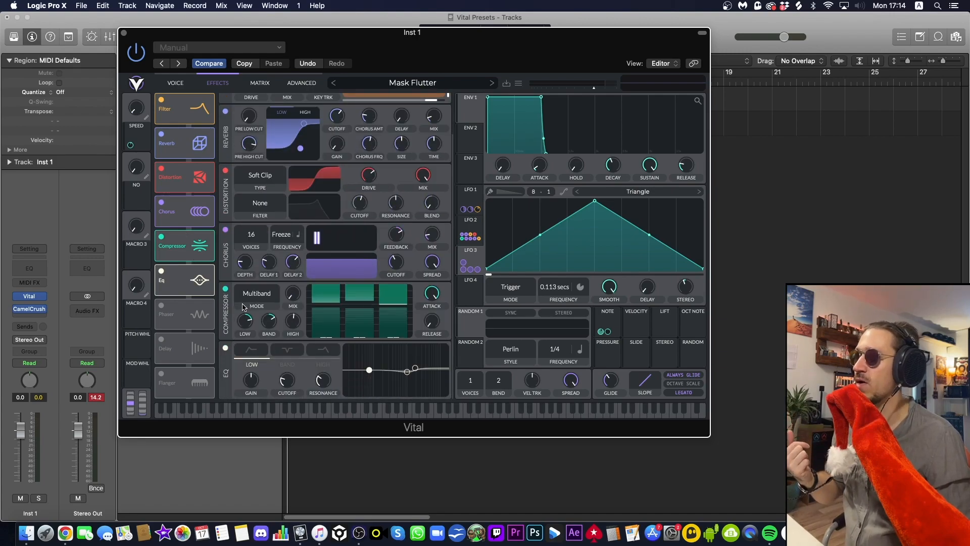
scroll(322, 216, up, 3)
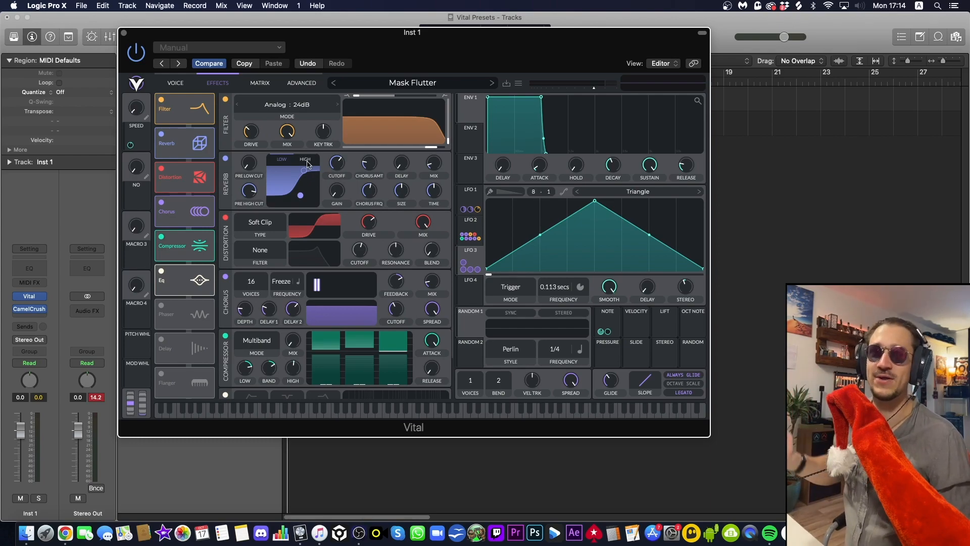
scroll(302, 308, down, 2)
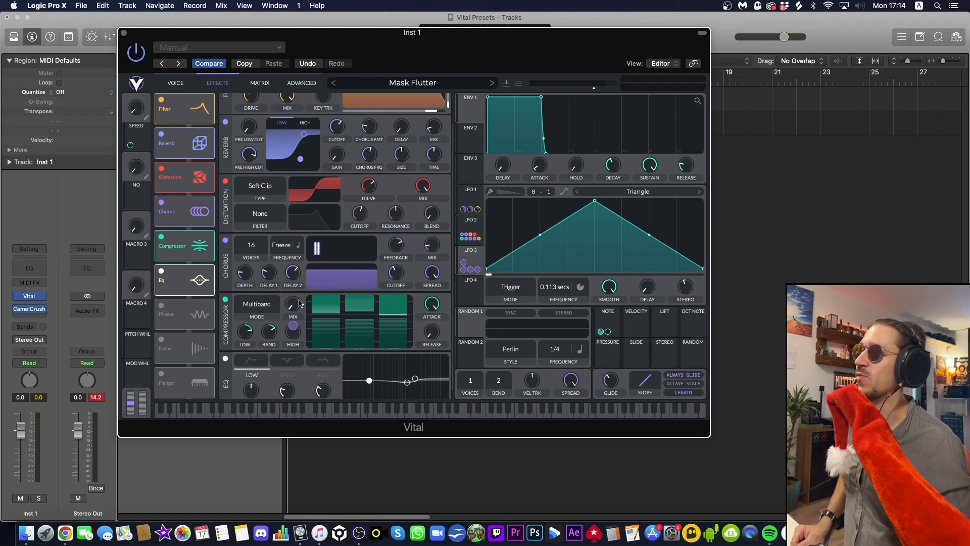
click(176, 83)
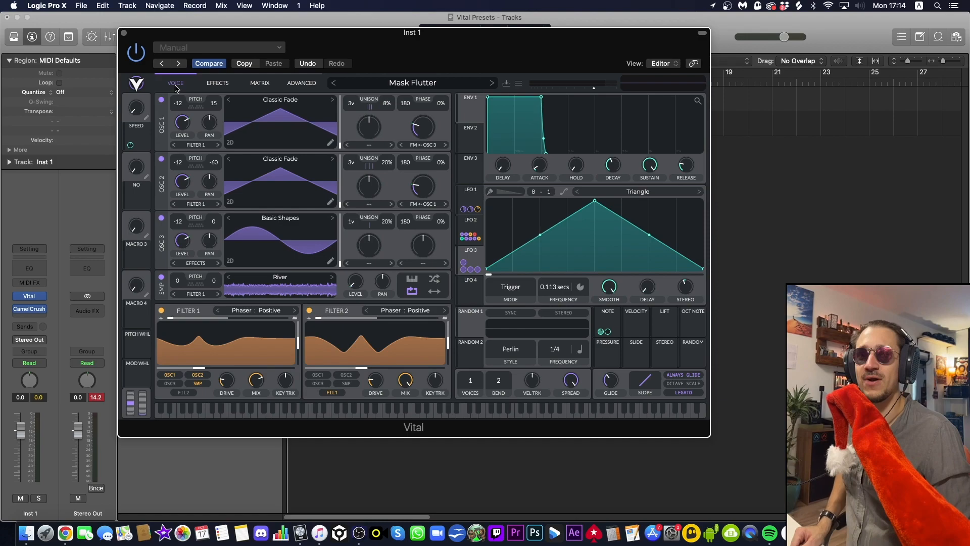